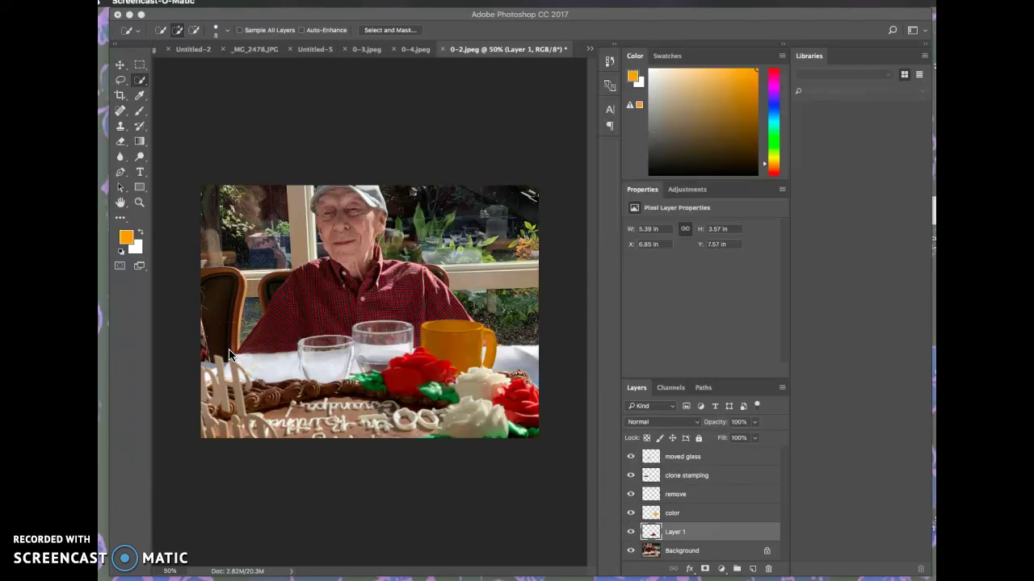
Select the wooden chair at the photo's left edge on the Background layer with Quick Selection, subtracting spill around its lower edge
left_click(140, 82)
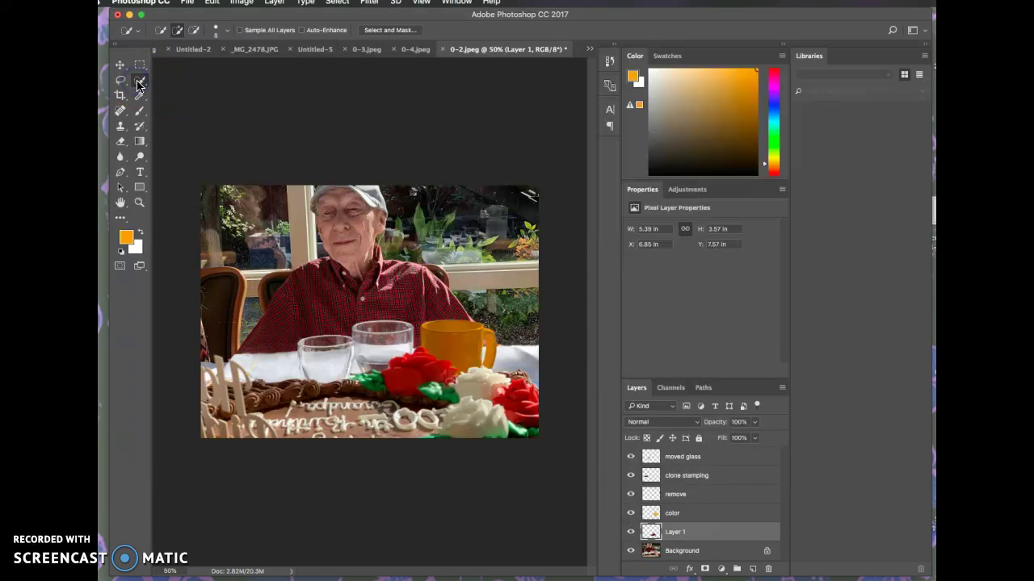
left_click(670, 553)
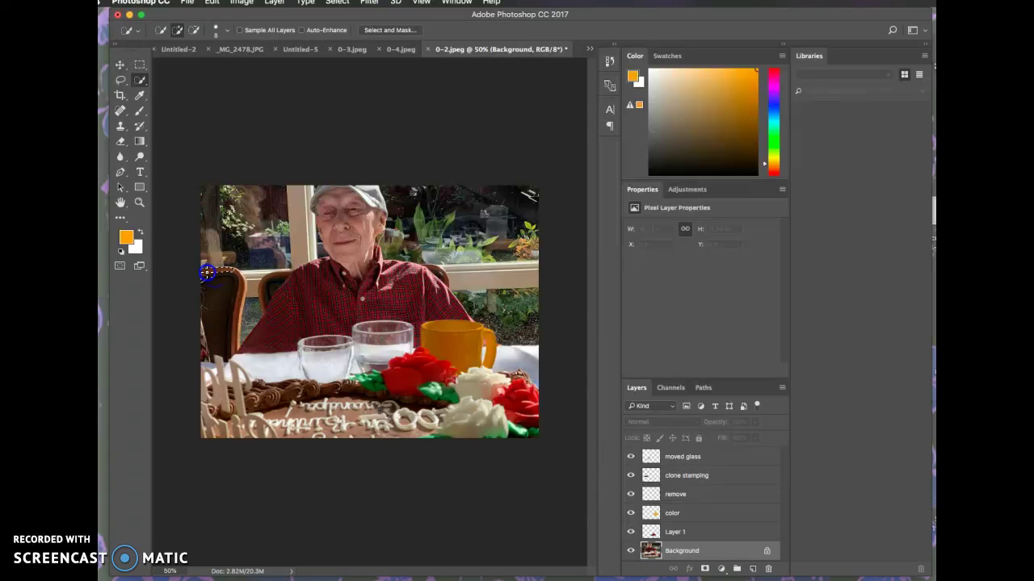
left_click_drag(235, 279, 233, 300)
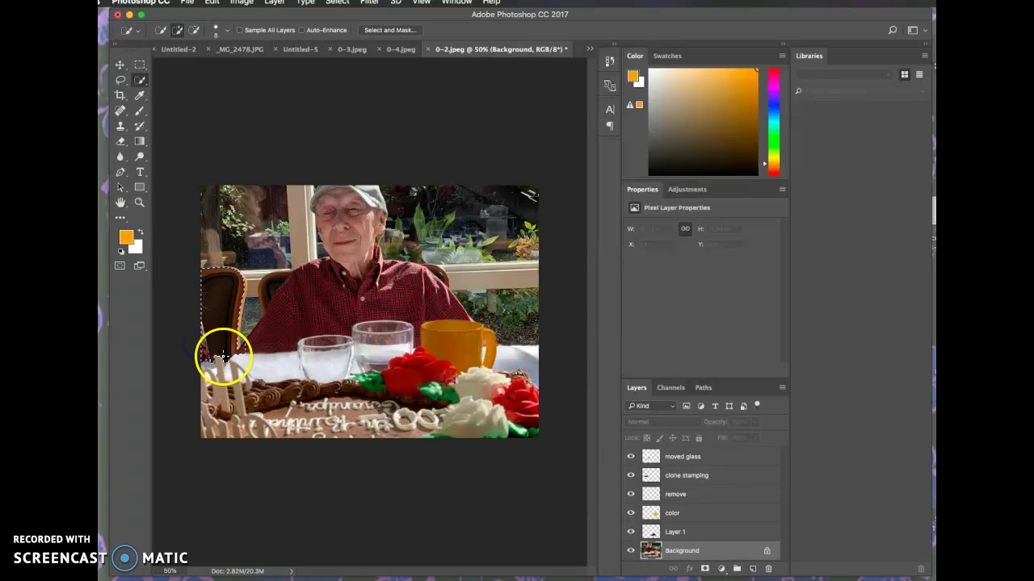
key("alt")
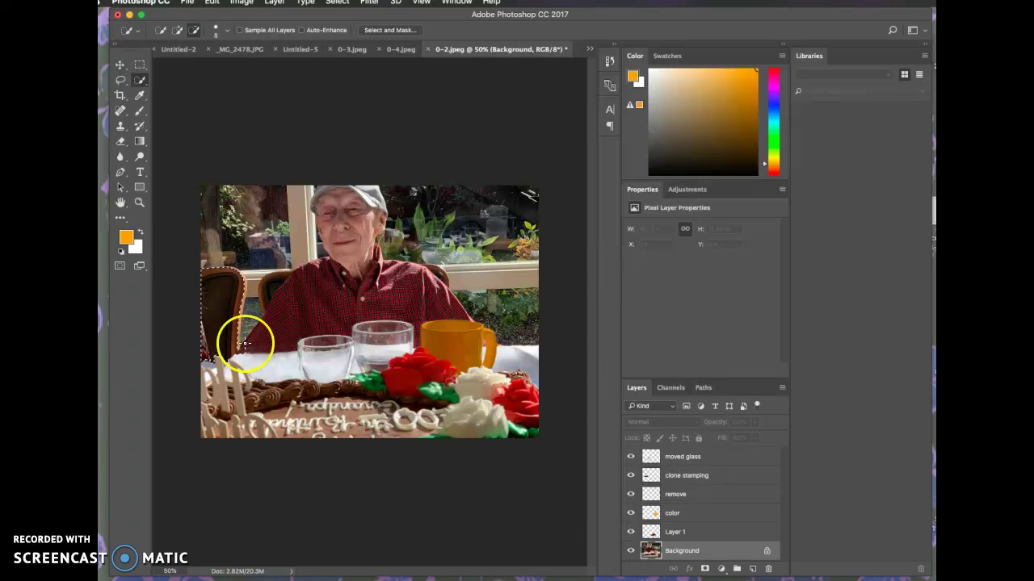
left_click_drag(242, 352, 237, 350)
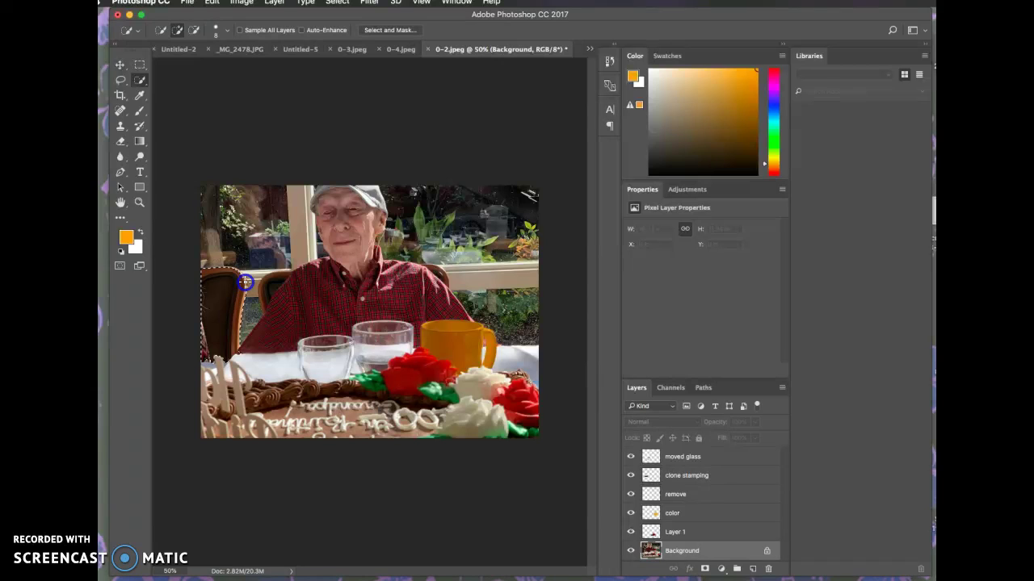
left_click(241, 350, "alt")
left_click_drag(237, 354, 218, 360)
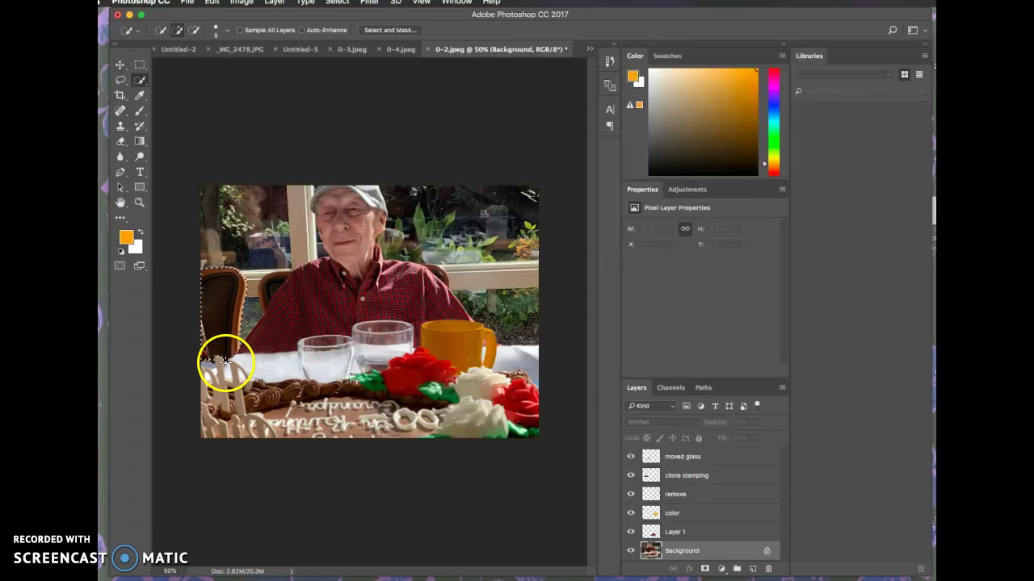
key("alt")
left_click_drag(225, 362, 221, 360)
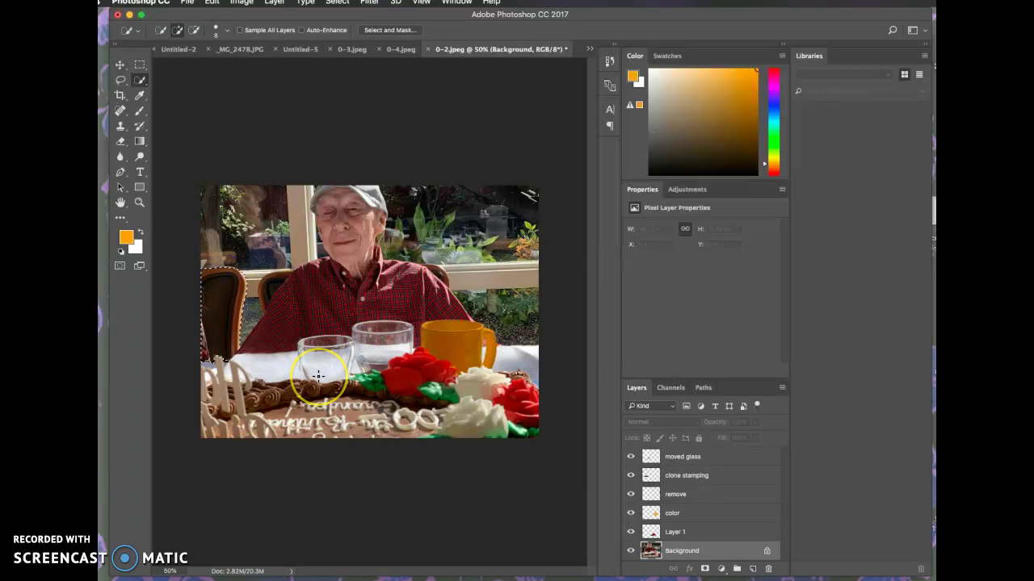
Copy the selected chair to a new layer and scale the copy down to about 1.89 × 3.93 in
key("ctrl+j")
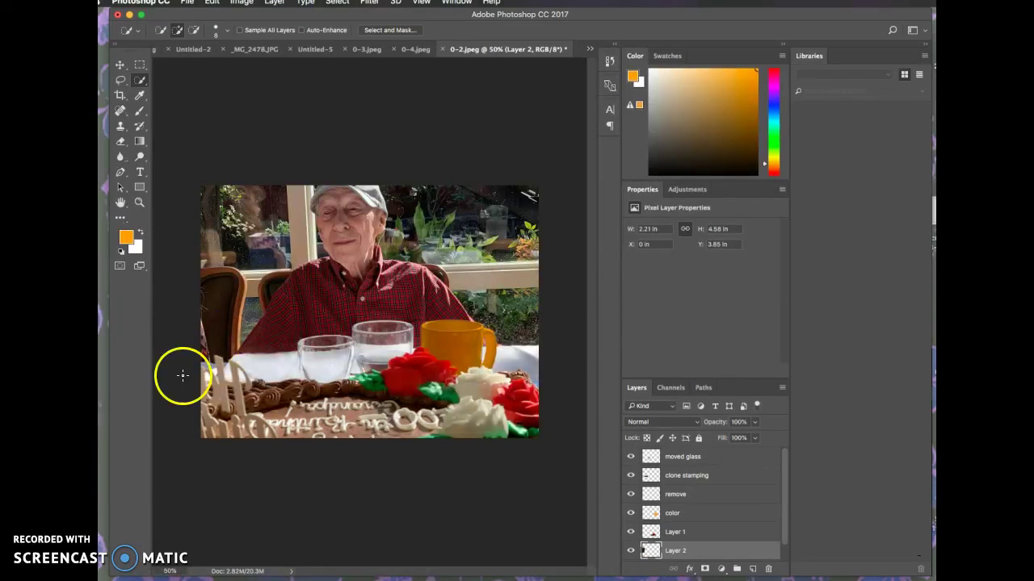
scroll(700, 506, "down", 1)
left_click(704, 525)
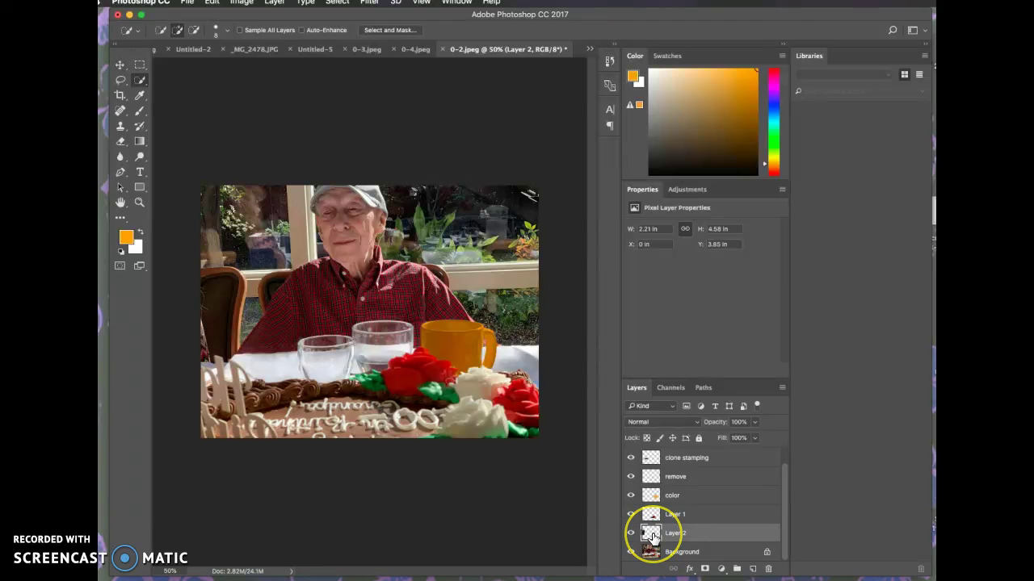
key("ctrl+t")
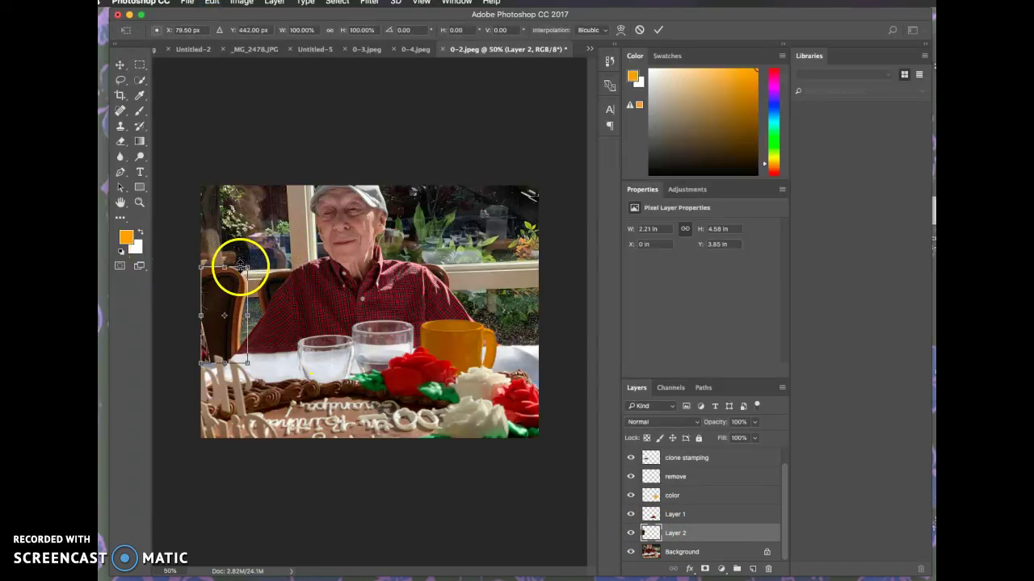
left_click_drag(246, 268, 235, 280)
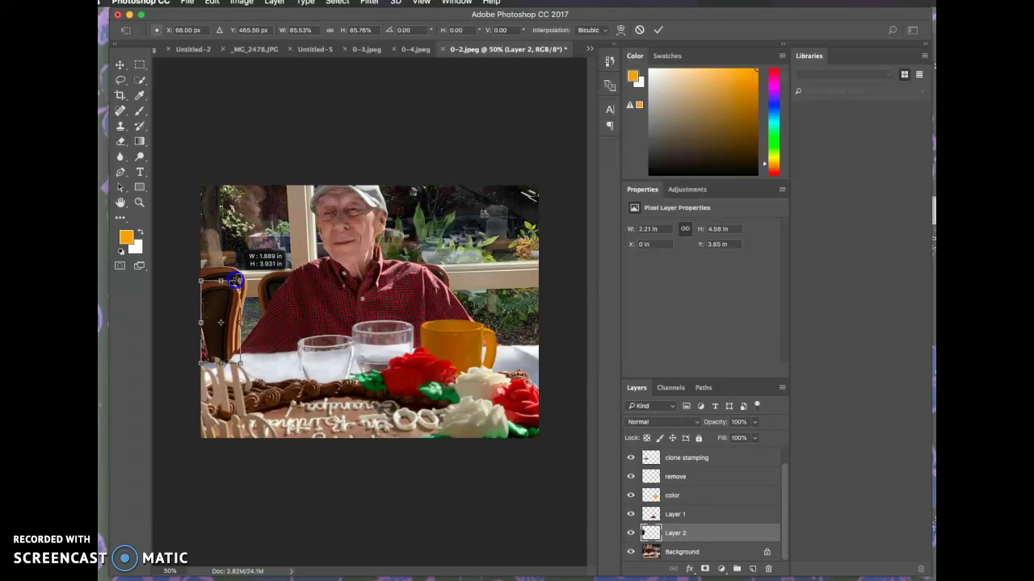
key("Return")
key("w")
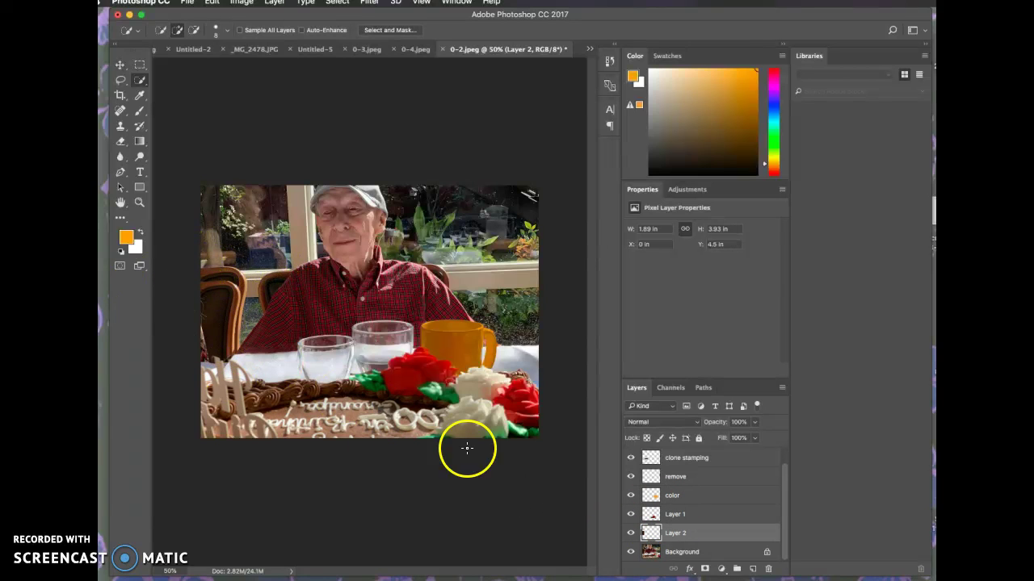
Add a new layer named "clone stamp 2" between the scaled chair layer and the Background
left_click(751, 570)
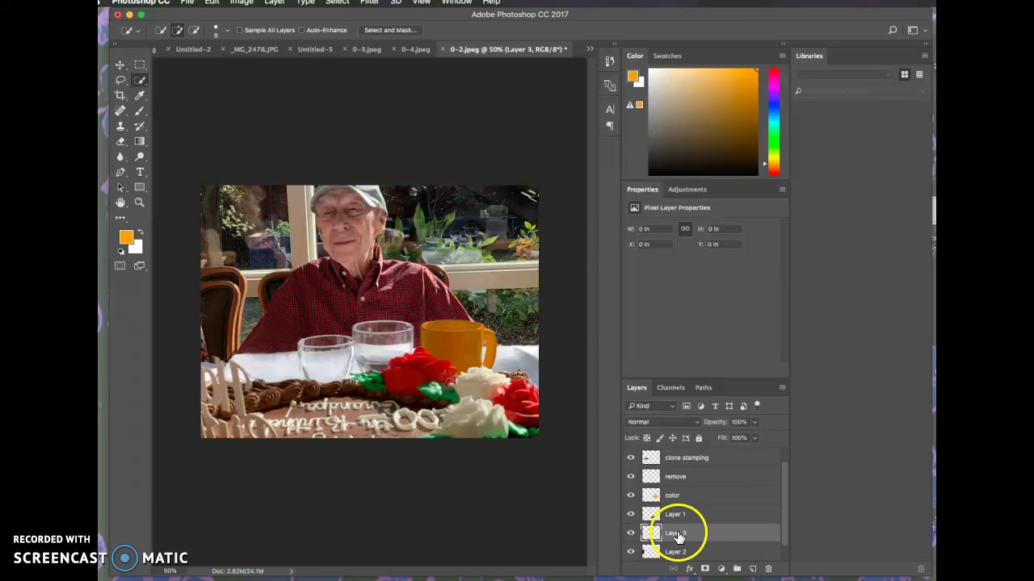
left_click_drag(681, 535, 681, 556)
left_click(634, 525)
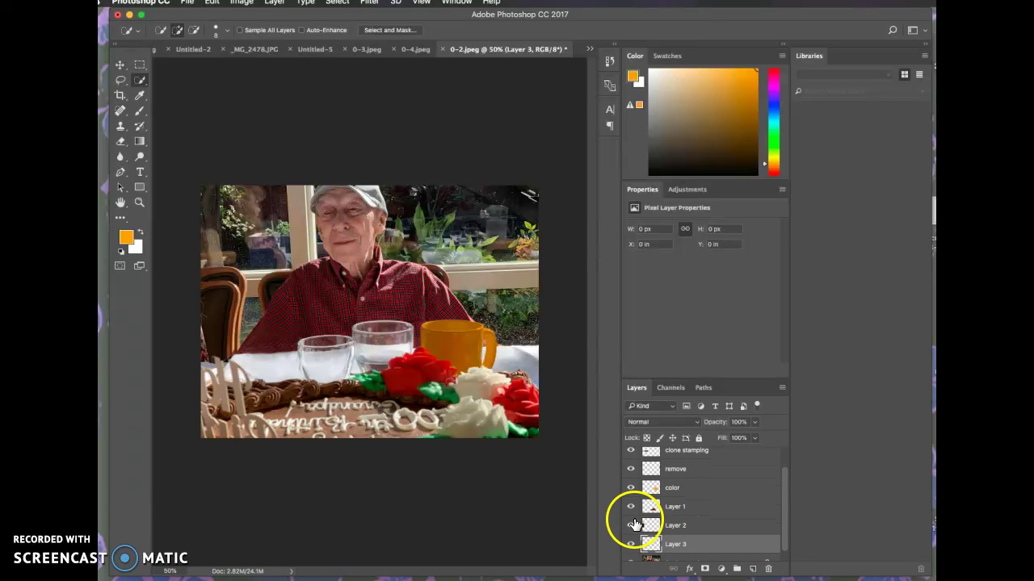
left_click(633, 526)
left_click(673, 545)
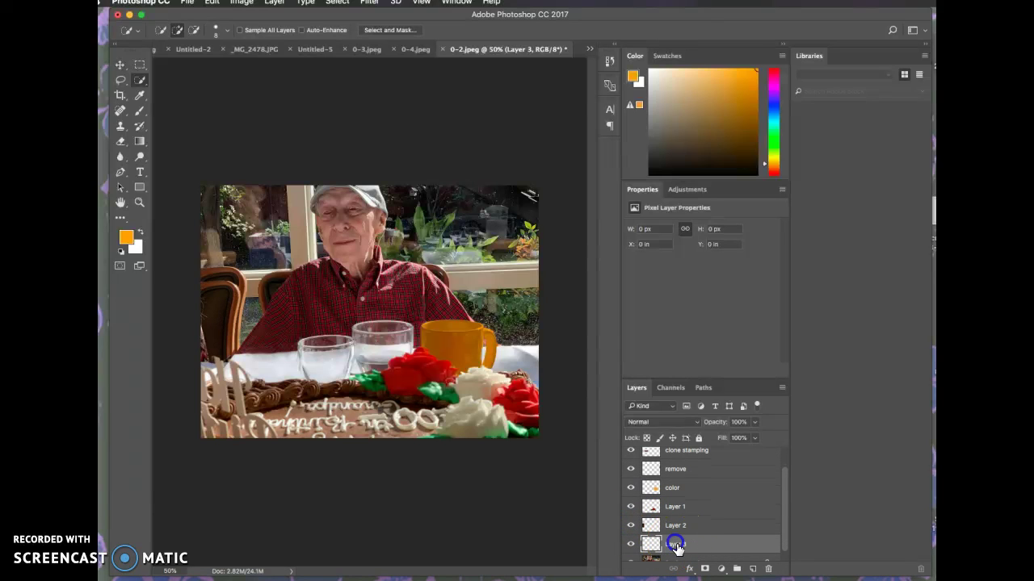
double_click(675, 545)
type("clone stamp 2")
left_click(736, 548)
left_click(648, 545)
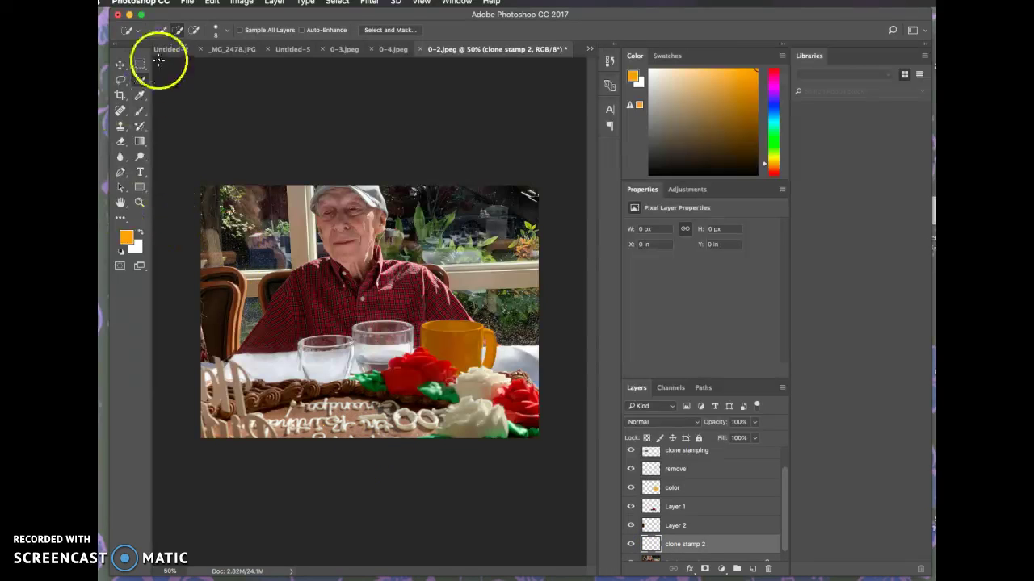
Clone the window ledge over the original chair's protruding top edge with the Clone Stamp, undoing the last stray stroke
left_click(120, 126)
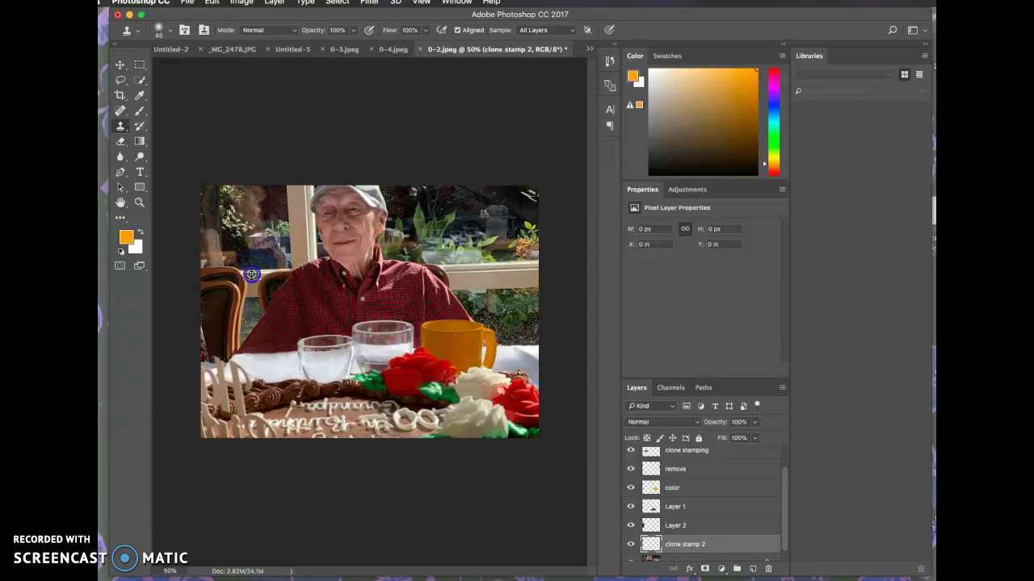
left_click(239, 274)
left_click(210, 274)
left_click(253, 275, "alt")
mouse_move(188, 275)
left_mouse_down()
mouse_move(273, 276)
mouse_move(130, 274)
mouse_move(300, 267)
mouse_move(188, 272)
mouse_move(251, 281)
left_mouse_up()
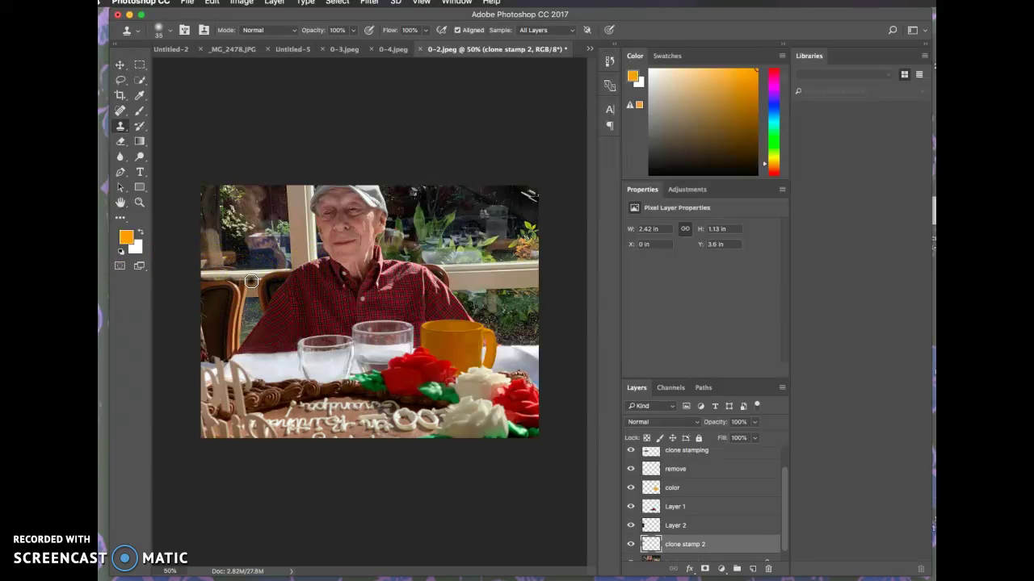
mouse_move(256, 280)
left_mouse_down()
mouse_move(196, 277)
mouse_move(256, 283)
mouse_move(248, 279)
left_mouse_up()
mouse_move(274, 279)
left_mouse_down()
mouse_move(230, 279)
mouse_move(252, 296)
left_mouse_up()
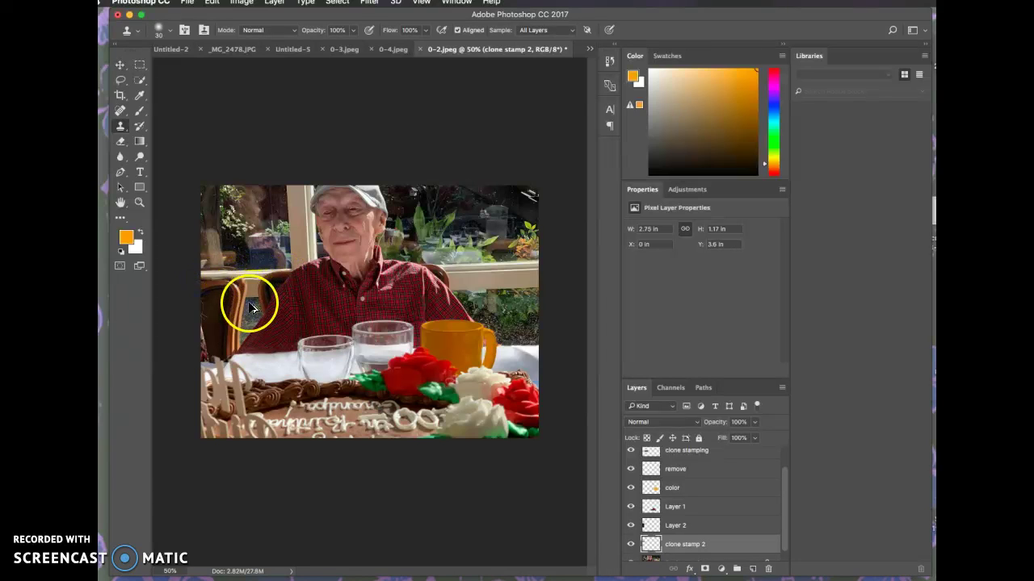
key("super+z")
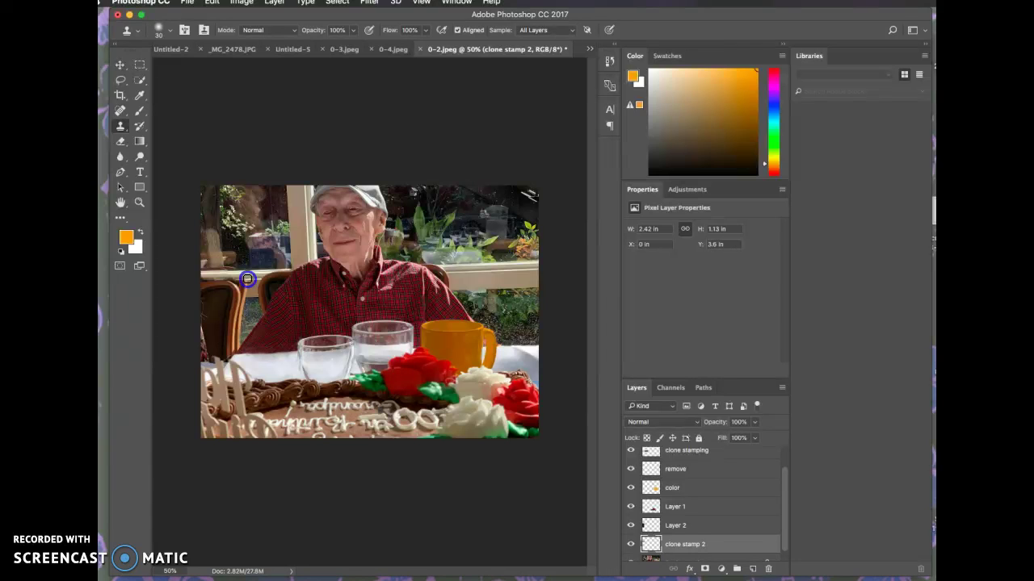
Clone the surrounding background over the original chair's remaining right edge, from the top corner down toward the table
left_click_drag(254, 281, 254, 279)
left_click_drag(259, 282, 254, 279)
left_click(219, 294)
left_click(249, 294)
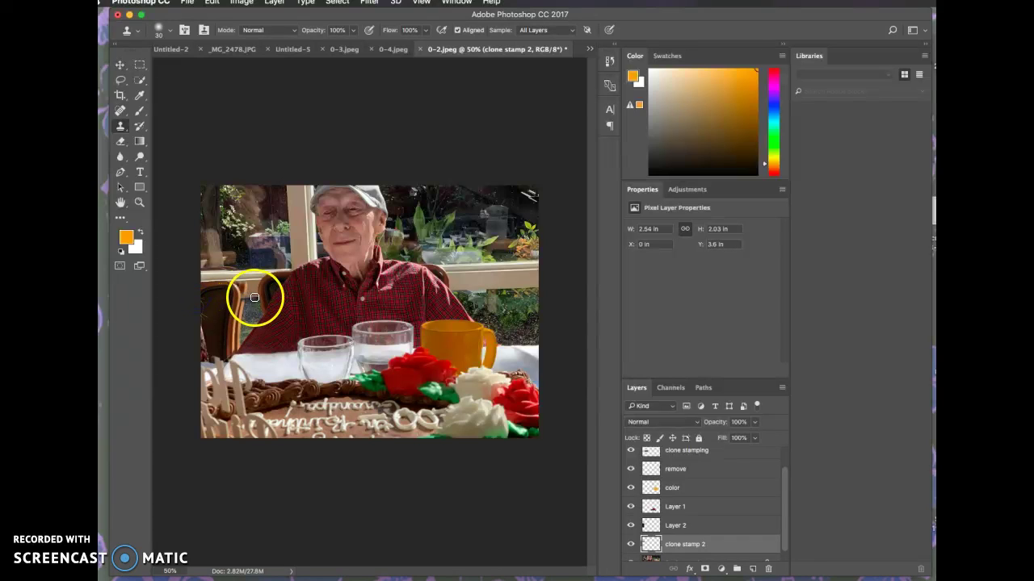
left_click_drag(242, 297, 252, 294)
mouse_move(248, 285)
left_mouse_down()
mouse_move(220, 282)
mouse_move(247, 287)
mouse_move(211, 285)
mouse_move(240, 287)
left_mouse_up()
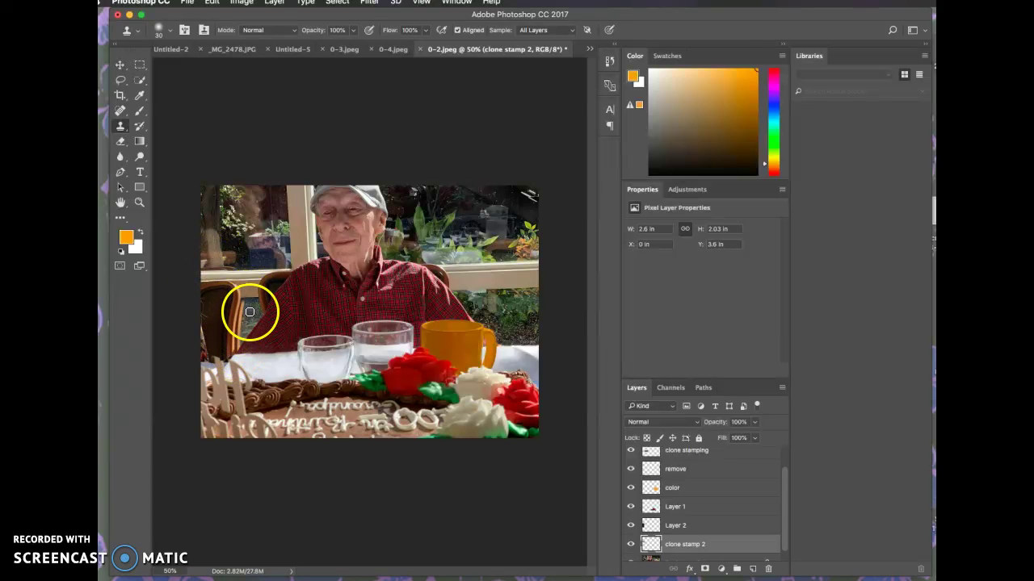
mouse_move(242, 303)
left_mouse_down()
mouse_move(243, 309)
mouse_move(239, 344)
mouse_move(252, 370)
mouse_move(246, 337)
mouse_move(244, 353)
mouse_move(261, 362)
mouse_move(242, 325)
left_mouse_up()
key("super+z")
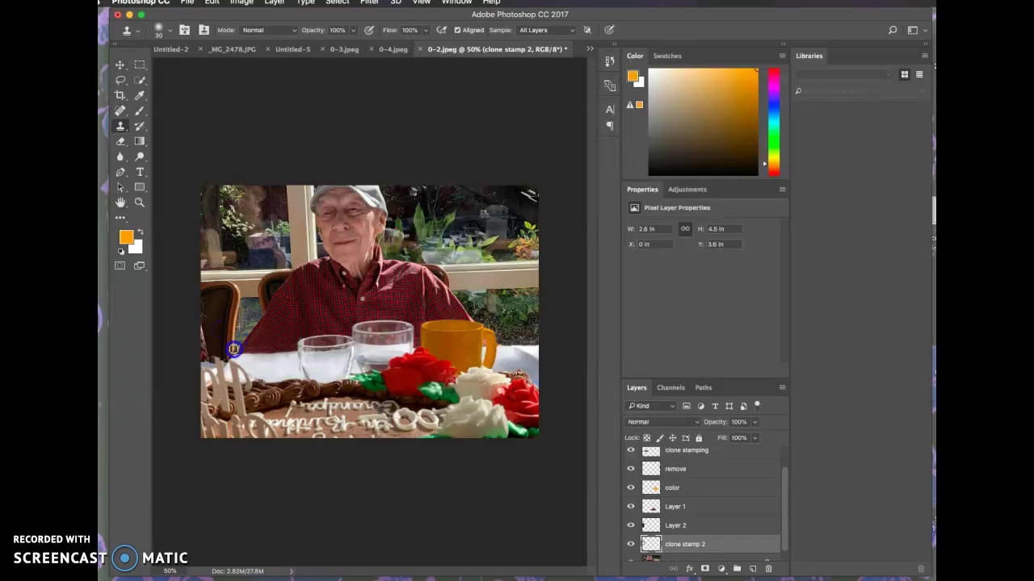
Compare the photo with the "clone stamp 2" and Layer 2 layers each hidden and shown
scroll(698, 537, "down", 1)
scroll(695, 533, "down", 1)
left_click(630, 533)
left_click(630, 533)
left_click(631, 534)
left_click(631, 534)
left_click(631, 514)
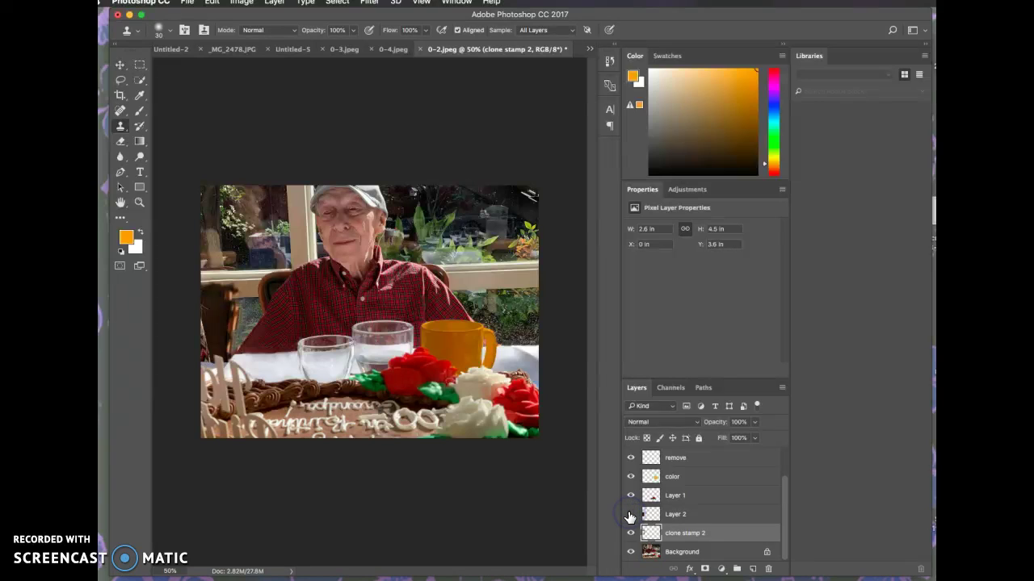
left_click(631, 533)
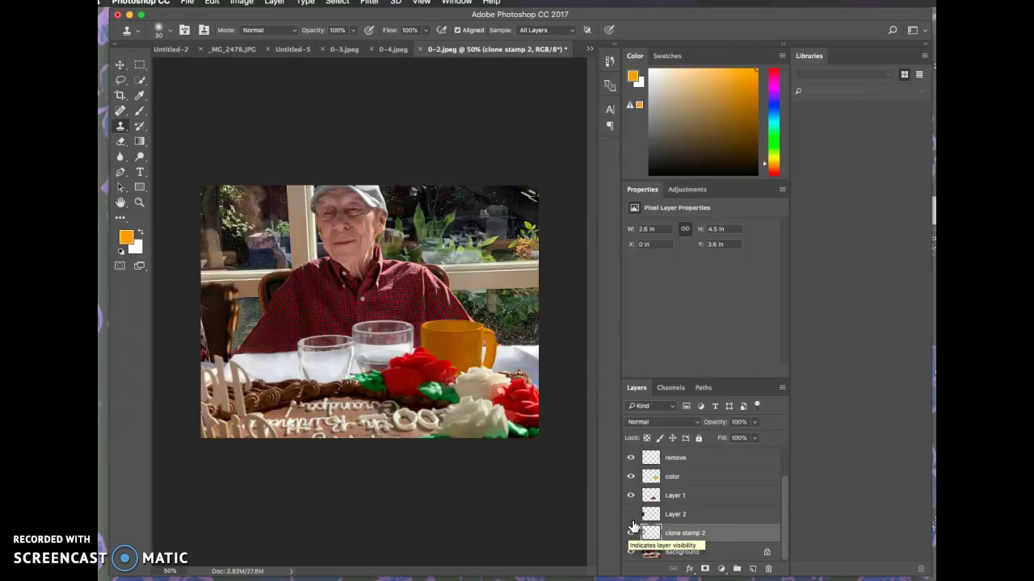
left_click(632, 516)
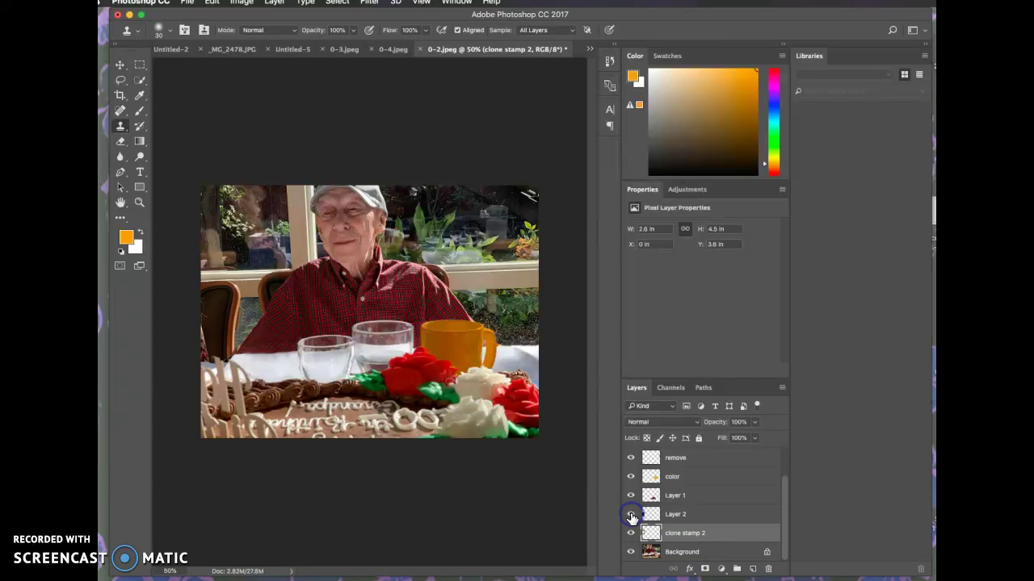
left_click(632, 516)
left_click(632, 516)
left_click(631, 516)
left_click(631, 515)
Rename the scaled chair layer, Layer 2, as "smaller object"
left_click(703, 517)
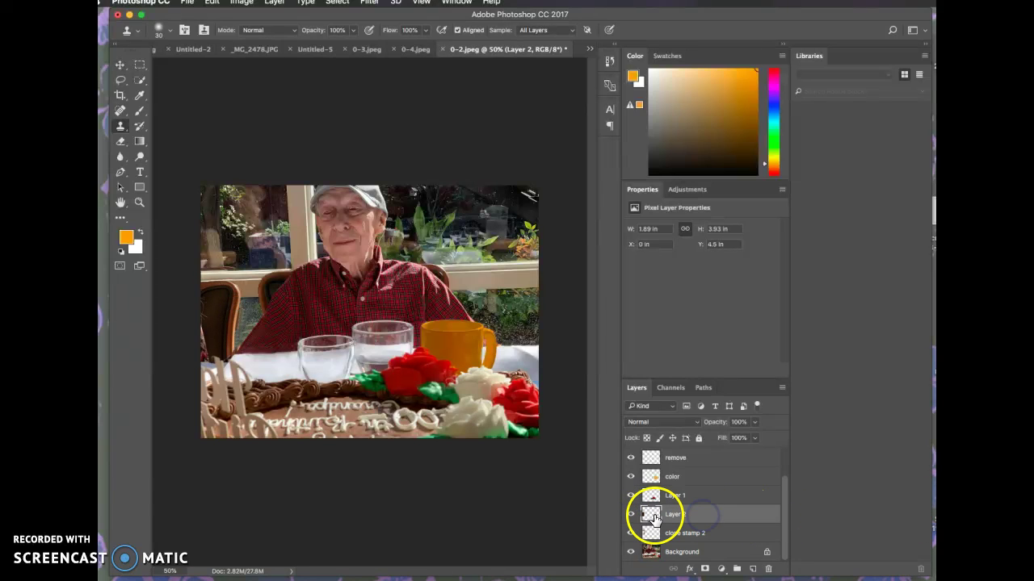
left_click(683, 518)
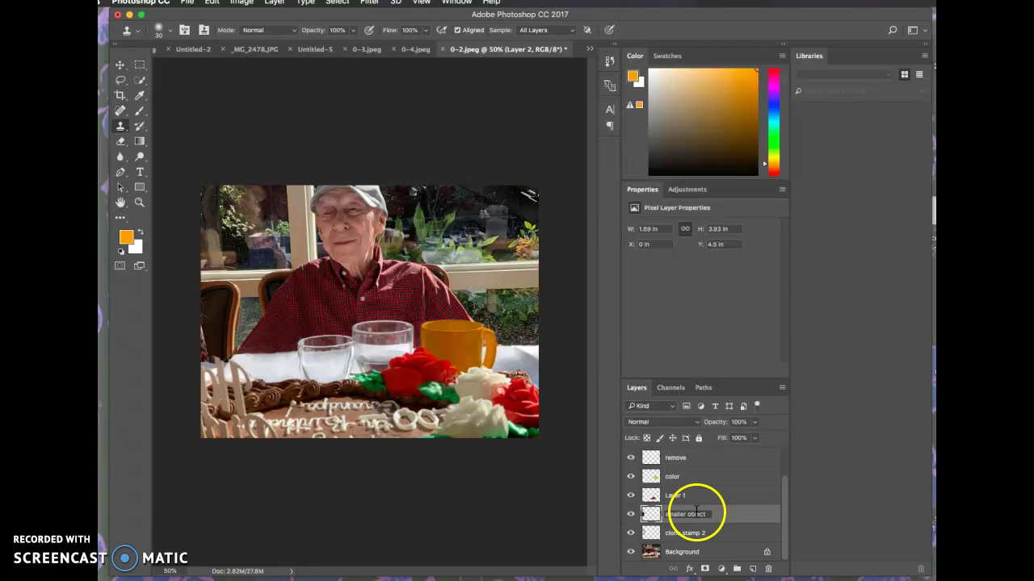
left_click(751, 521)
Review the edit by hiding and showing the "clone stamp 2" and "smaller object" layers, leaving "clone stamp 2" active
left_click(632, 534)
left_click(632, 533)
left_click(633, 515)
left_click(631, 514)
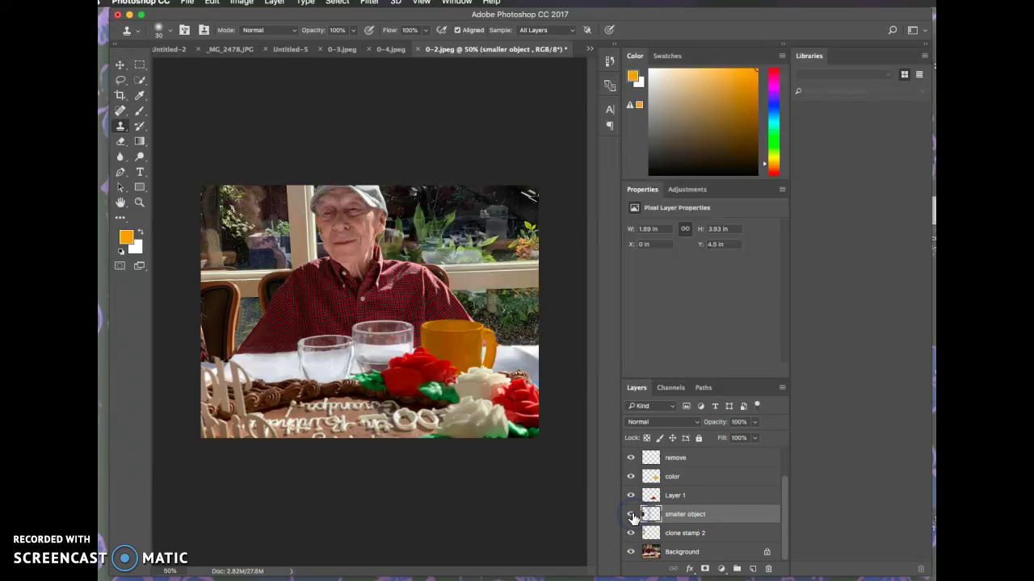
left_click(633, 516)
left_click(632, 516)
left_click(632, 516)
left_click(632, 515)
left_click(652, 549)
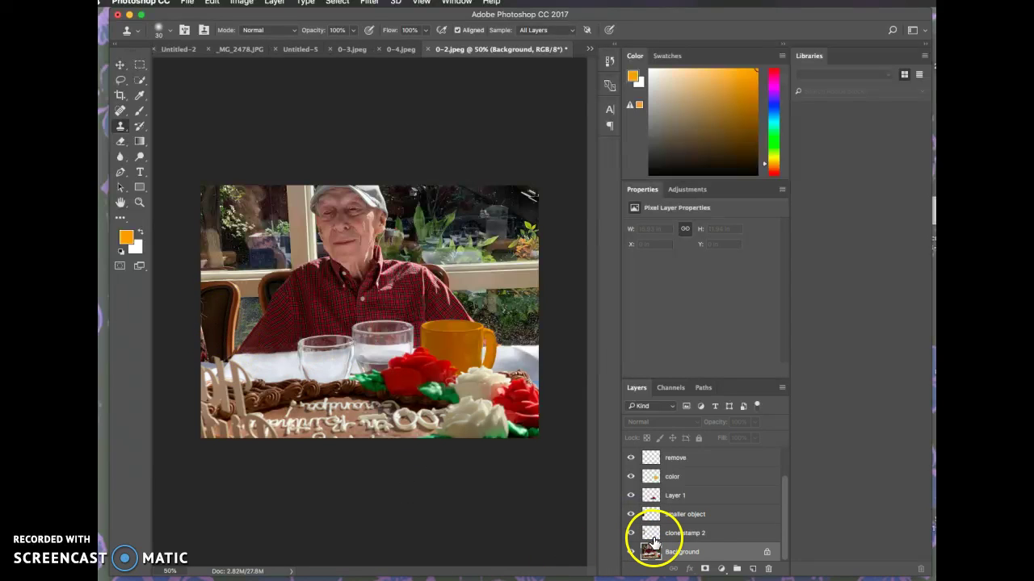
left_click(650, 532)
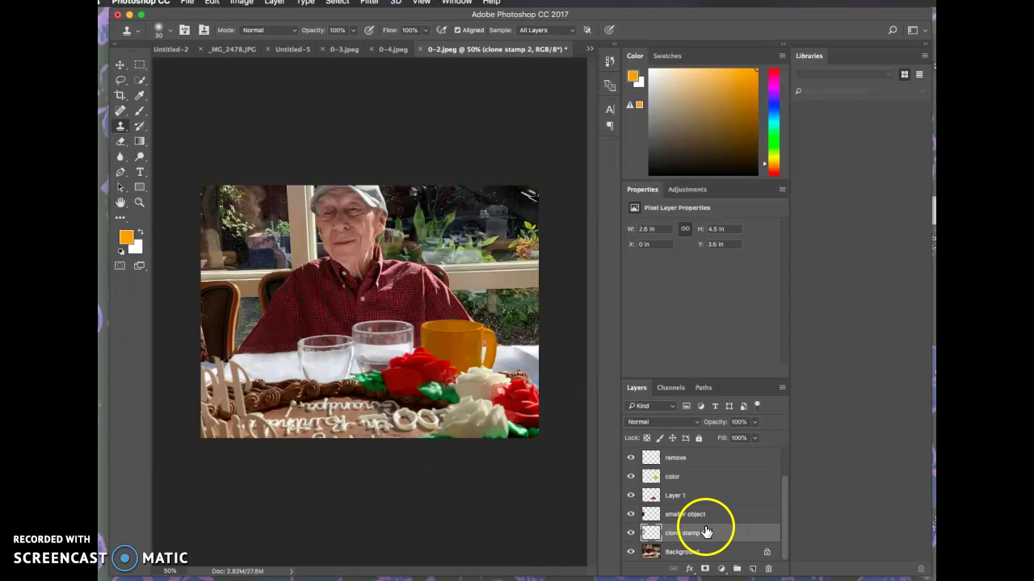